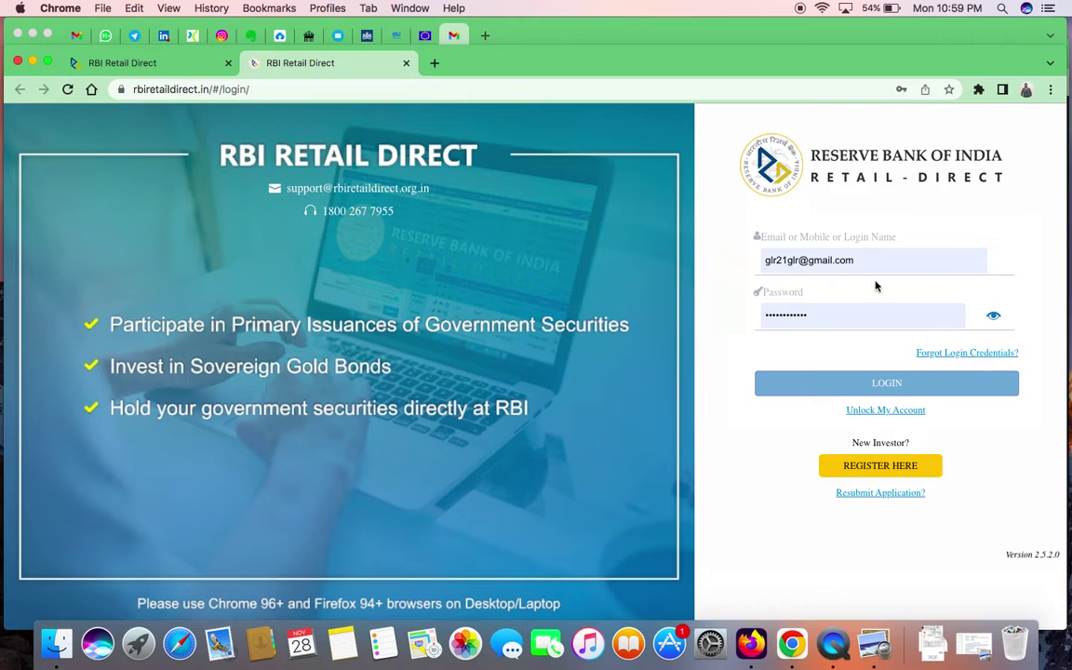
# Log in and verify with the six-digit OTP sent to the registered mobile, correcting a mistyped digit
pyautogui.click(883, 392)
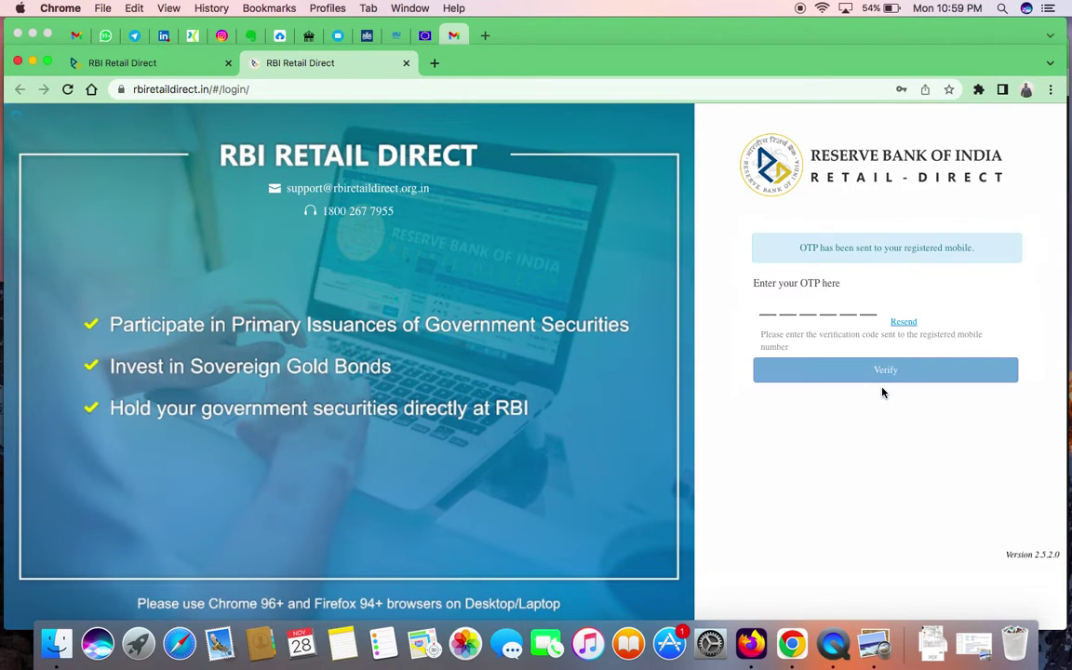
pyautogui.click(774, 304)
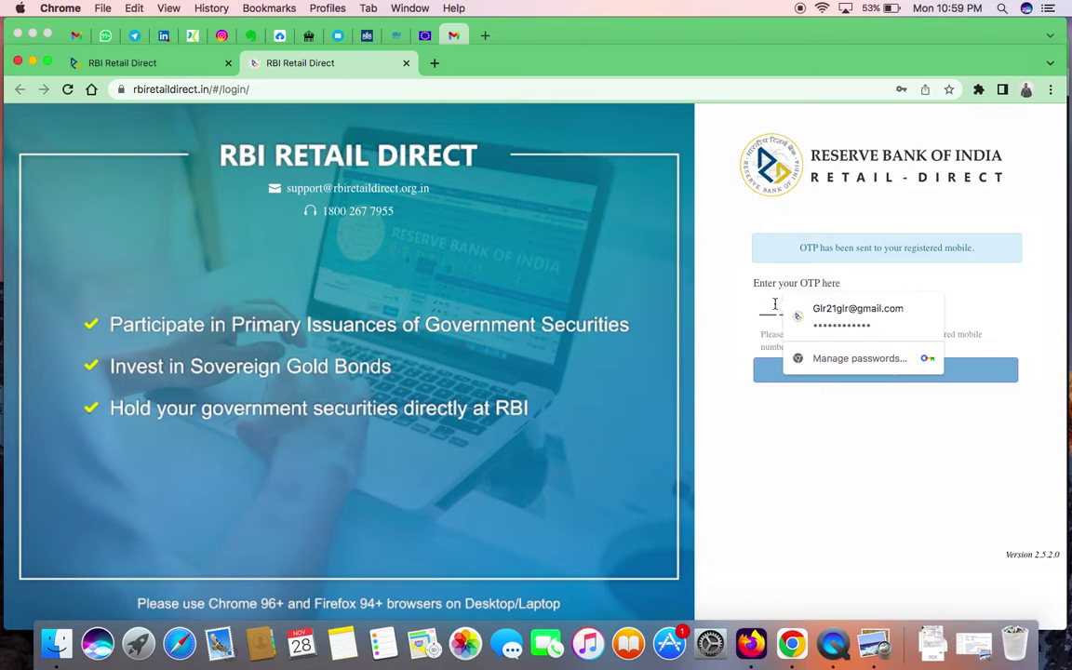
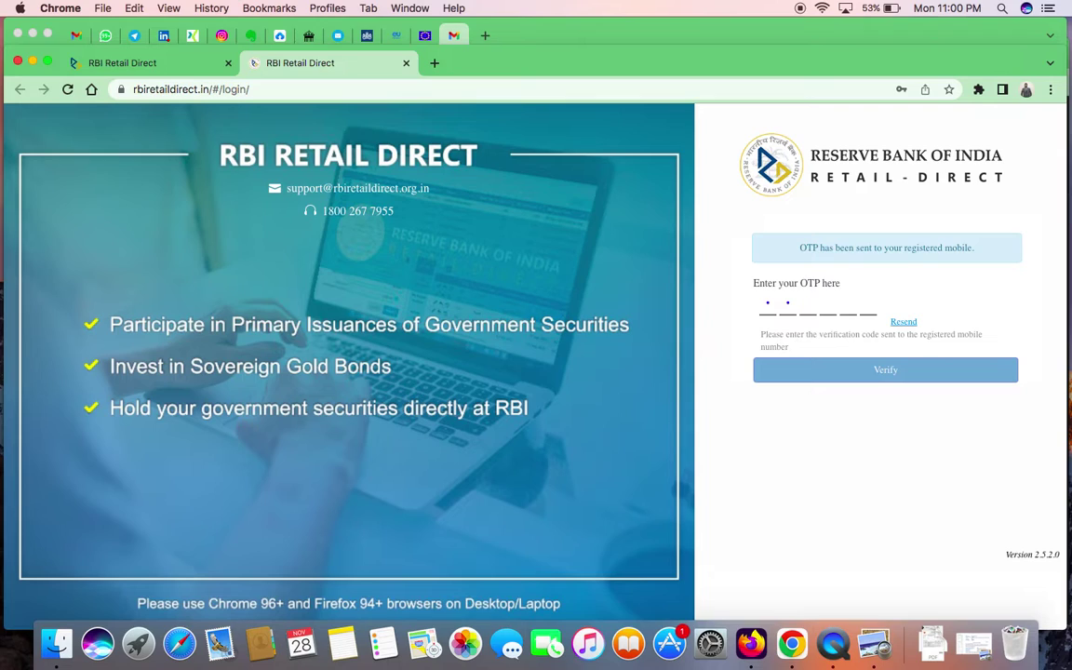
pyautogui.press('BackSpace')
pyautogui.press('BackSpace')
pyautogui.press('BackSpace')
pyautogui.press('BackSpace')
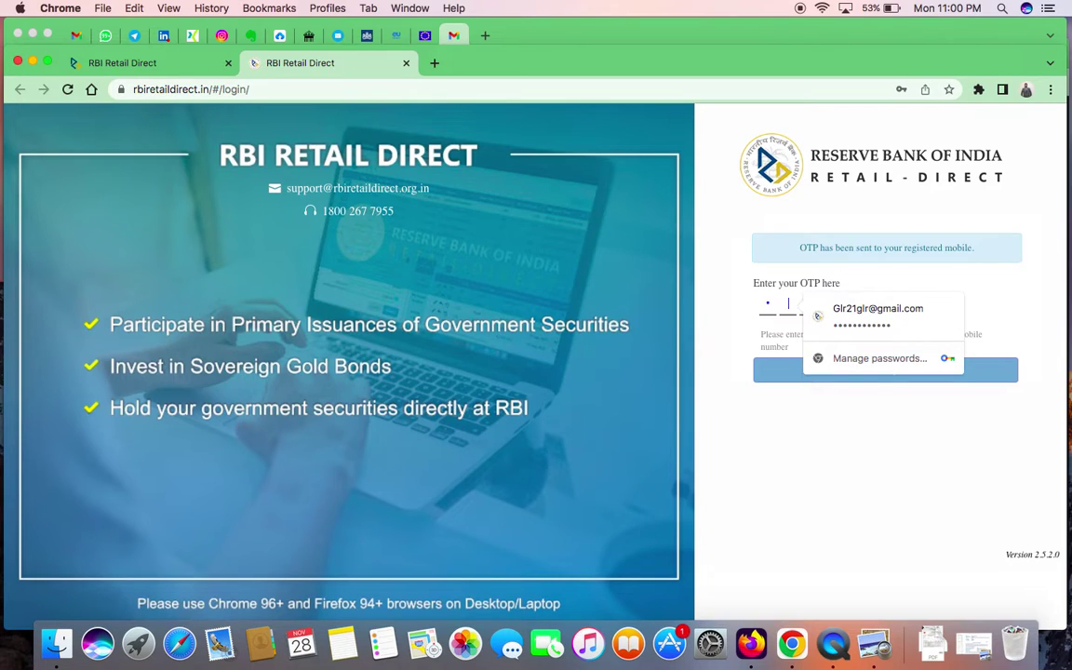
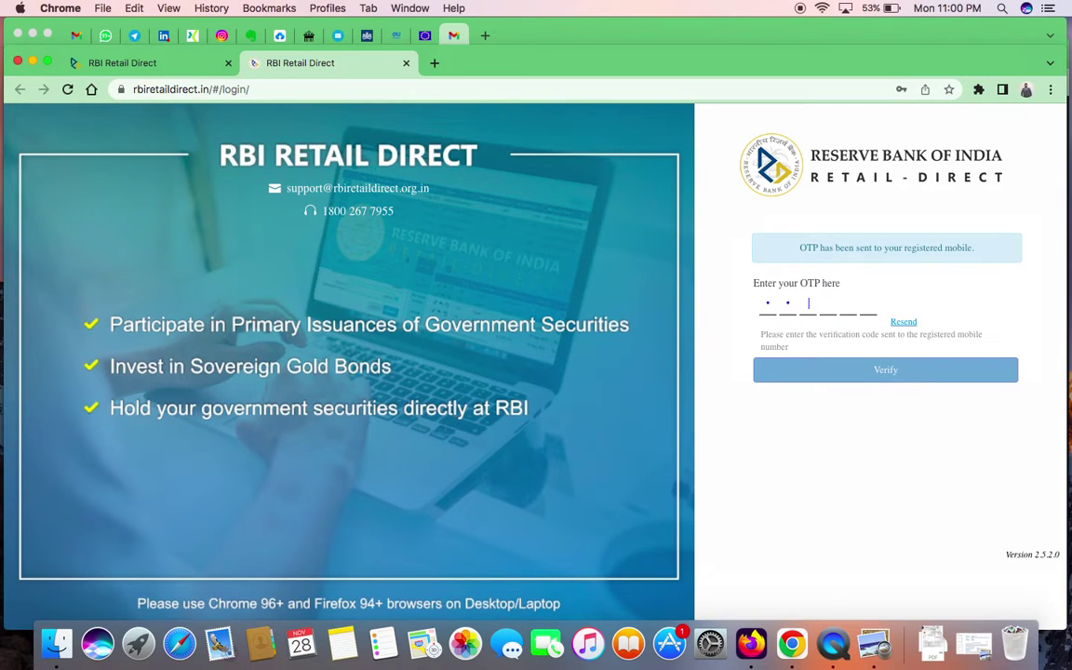
pyautogui.click(901, 370)
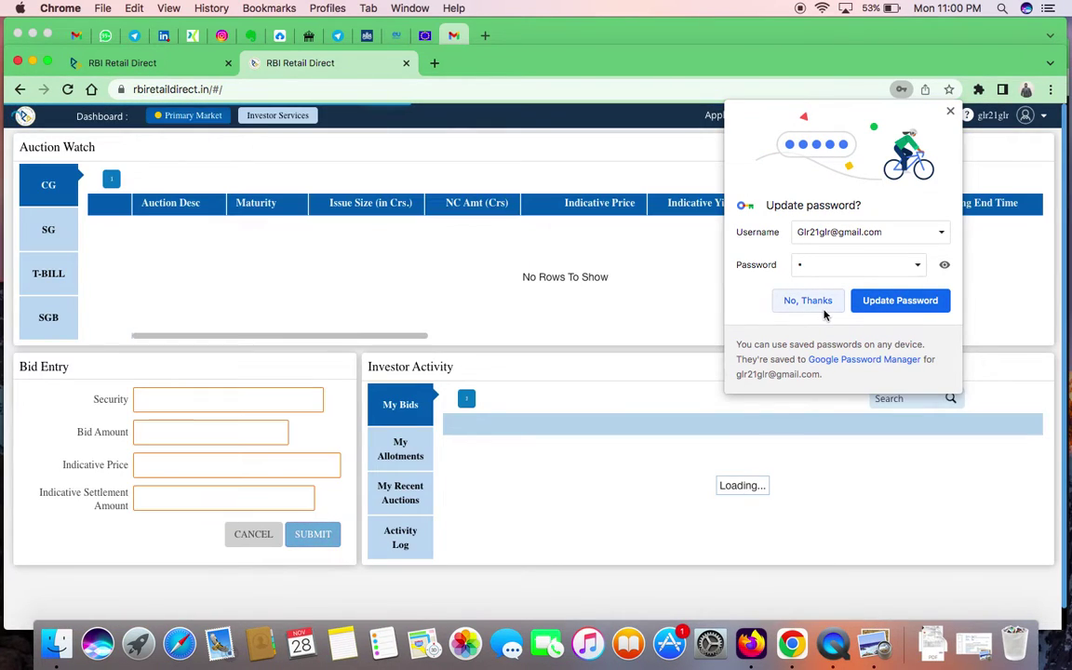
# Decline Chrome's offer to update the saved password
pyautogui.click(814, 299)
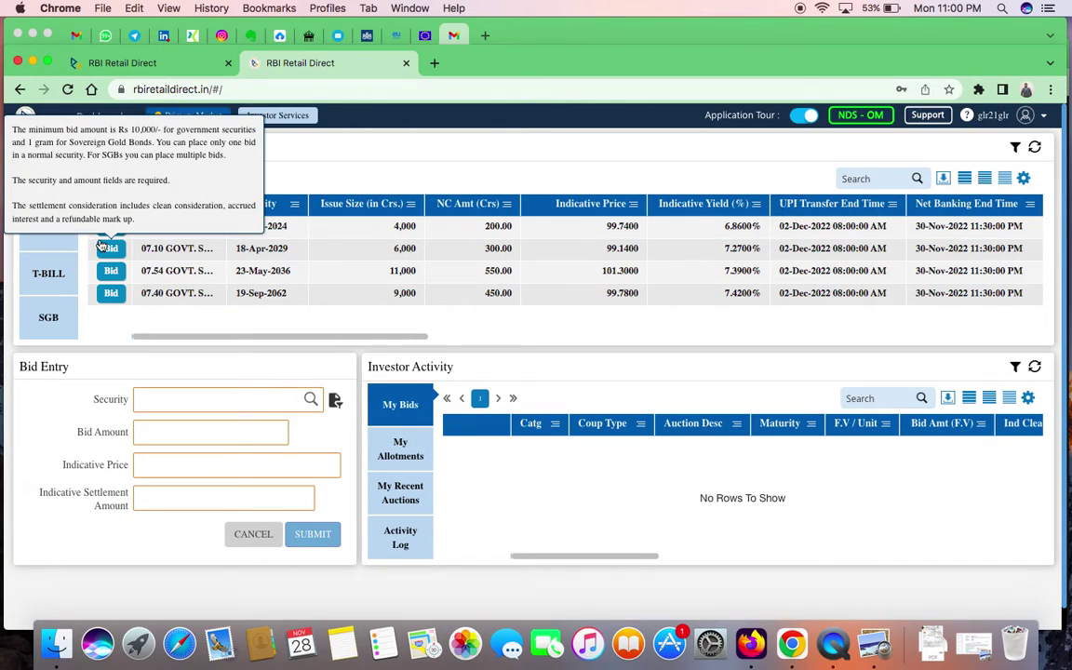
# Browse the SG, T-BILL, SGB and CG auction lists, ending on SG state loans
pyautogui.click(52, 238)
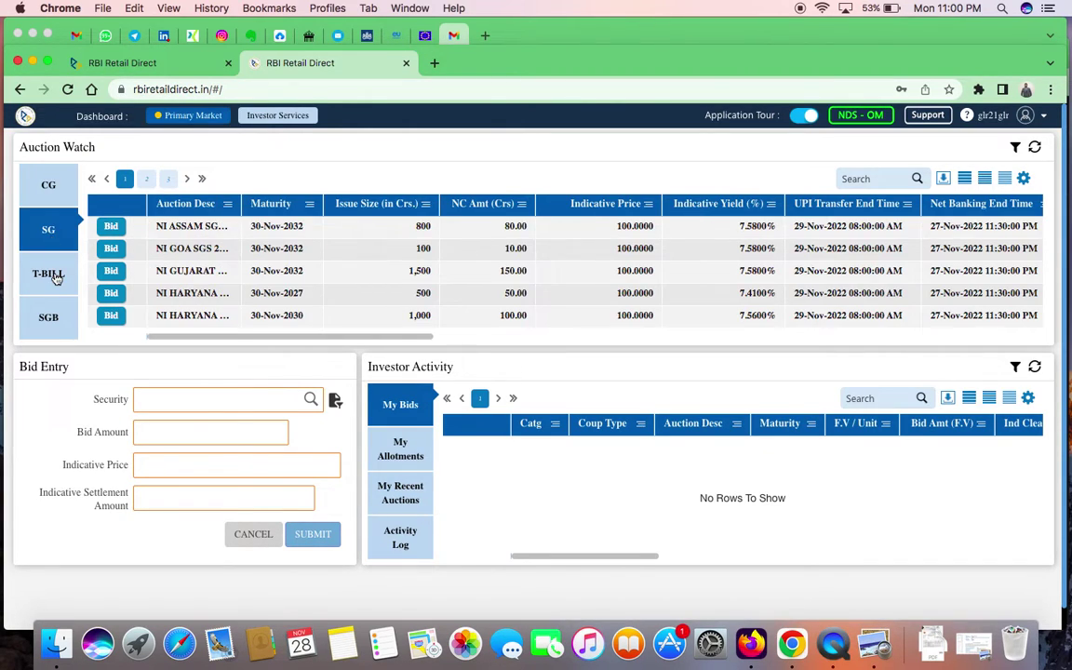
pyautogui.click(51, 275)
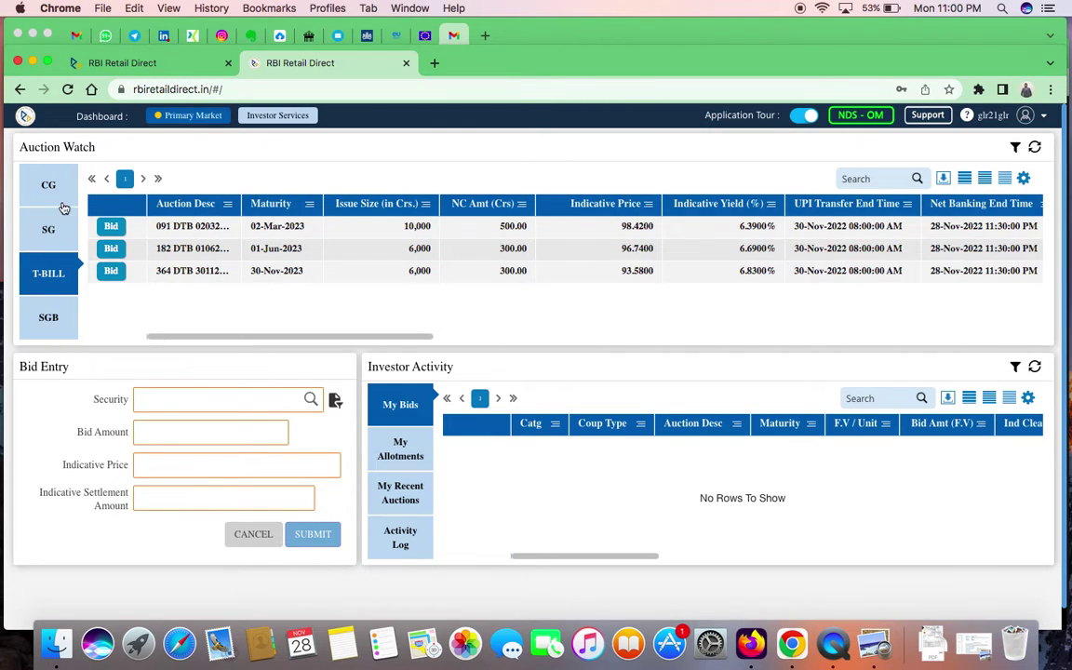
pyautogui.click(62, 300)
pyautogui.click(63, 279)
pyautogui.click(51, 223)
pyautogui.click(46, 181)
pyautogui.click(49, 226)
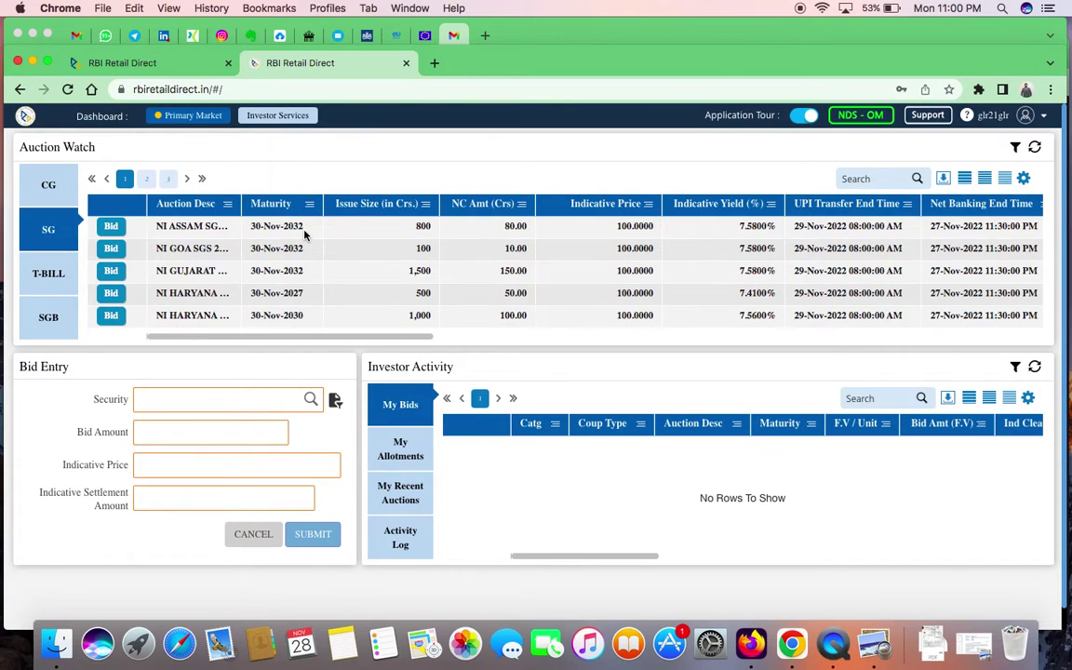
# Review the first SG loan's maturity date, issue size, and UPI and net banking deadlines
pyautogui.click(303, 232)
pyautogui.click(421, 233)
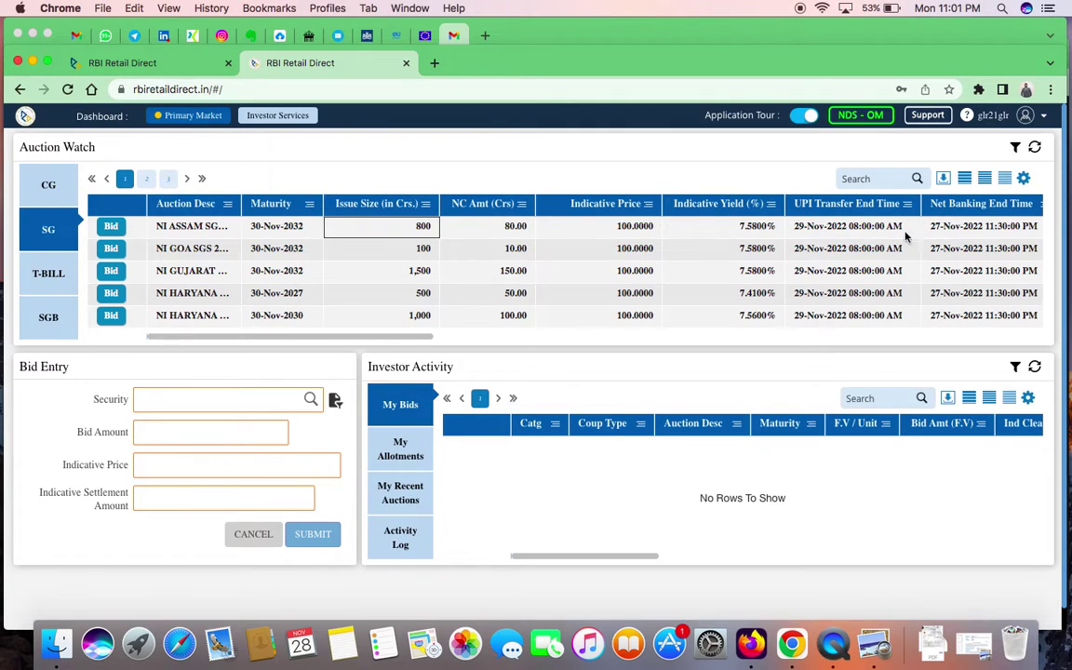
pyautogui.click(895, 235)
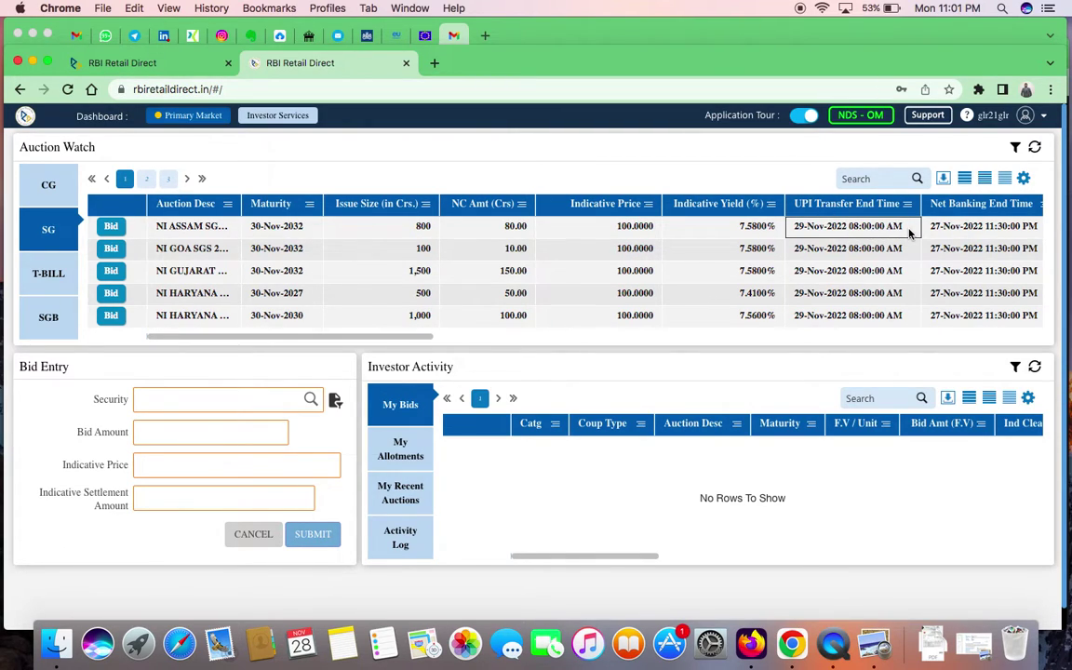
pyautogui.click(995, 235)
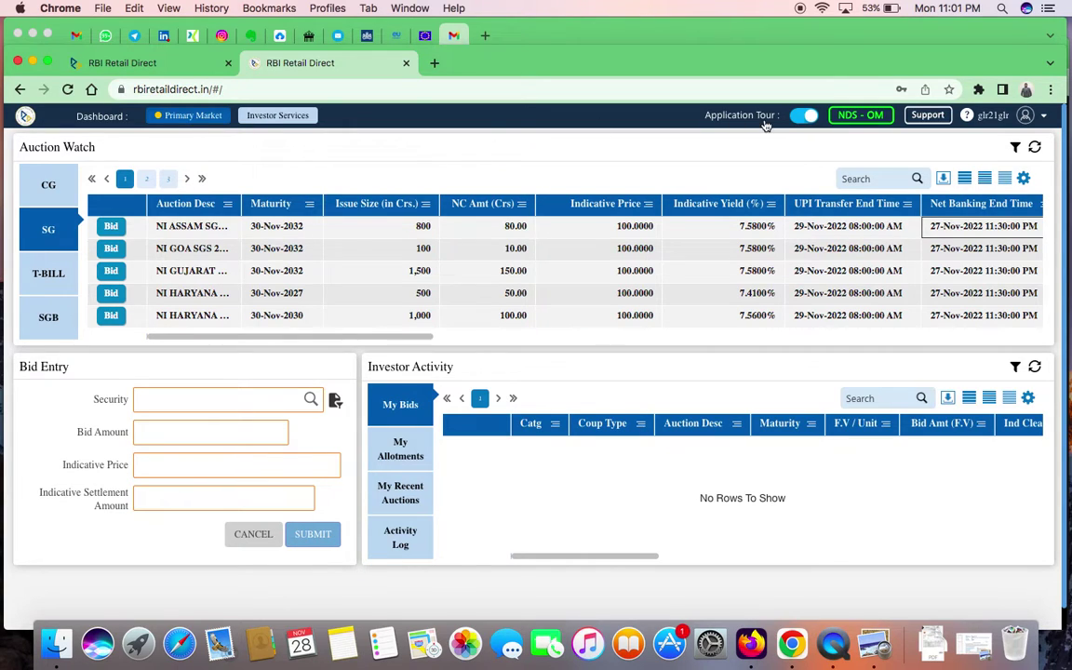
# Show the CG securities and confirm NDS-OM access has already been requested
pyautogui.moveTo(865, 124)
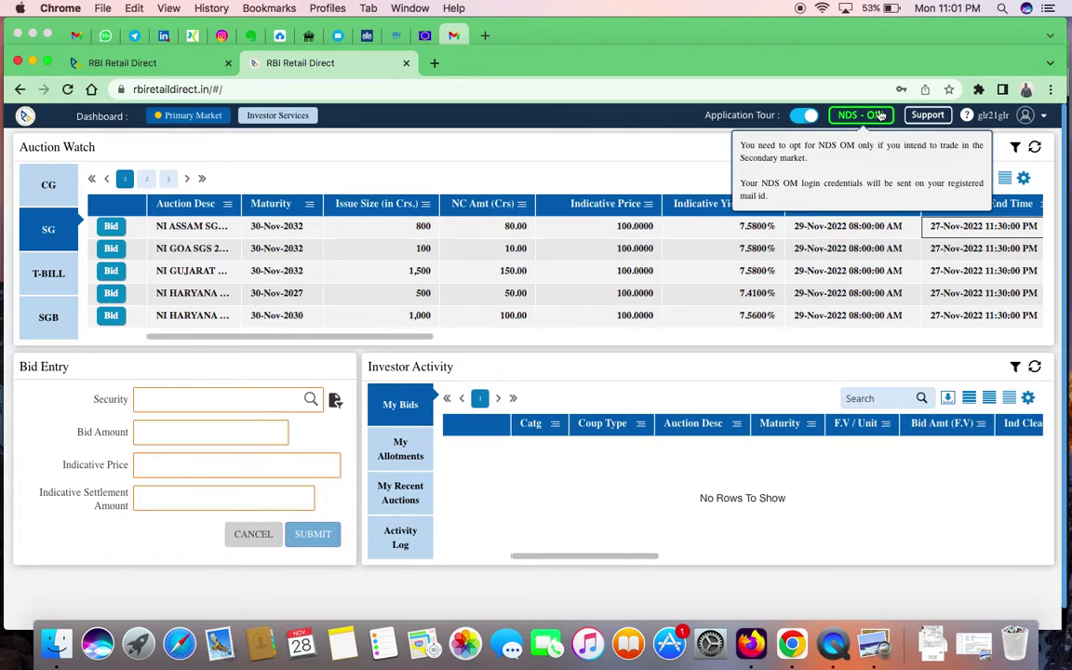
pyautogui.click(57, 199)
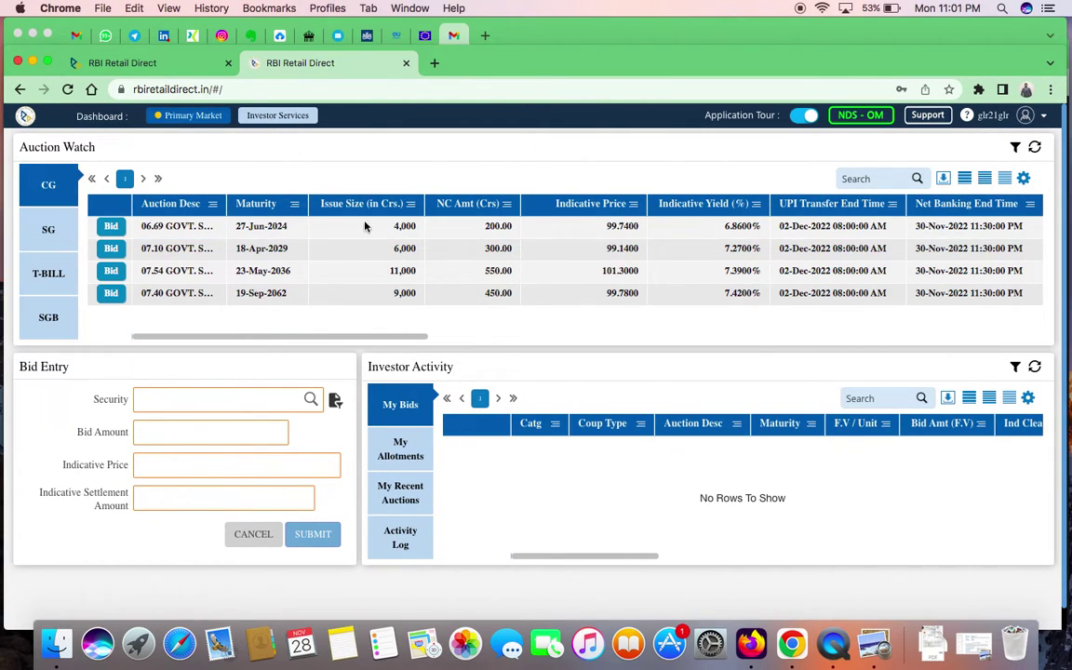
pyautogui.click(881, 125)
pyautogui.moveTo(113, 224)
# Enter a 10,000 bid on 06.69 GOVT. STOCK 2024 and submit it for pre-bid confirmation
pyautogui.click(111, 229)
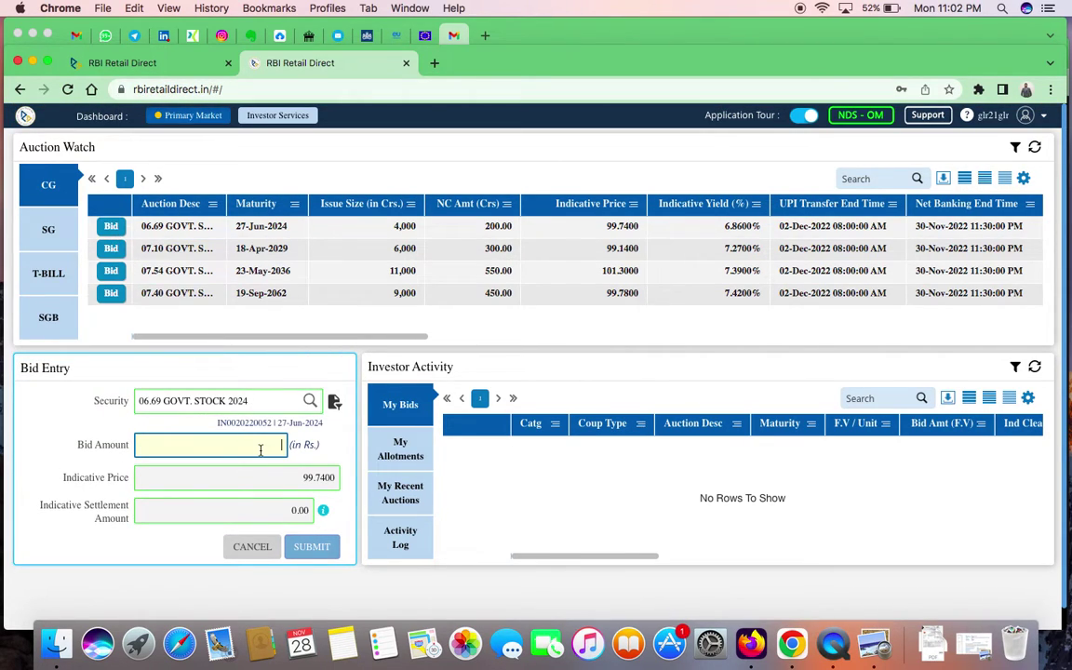
pyautogui.write('10,00')
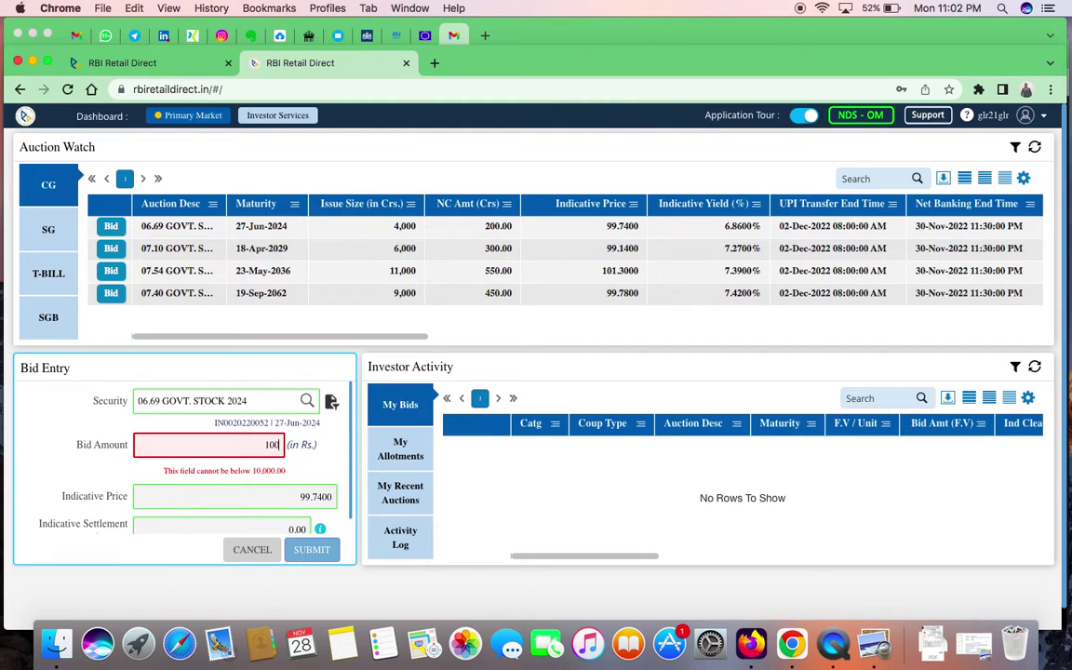
pyautogui.write('0')
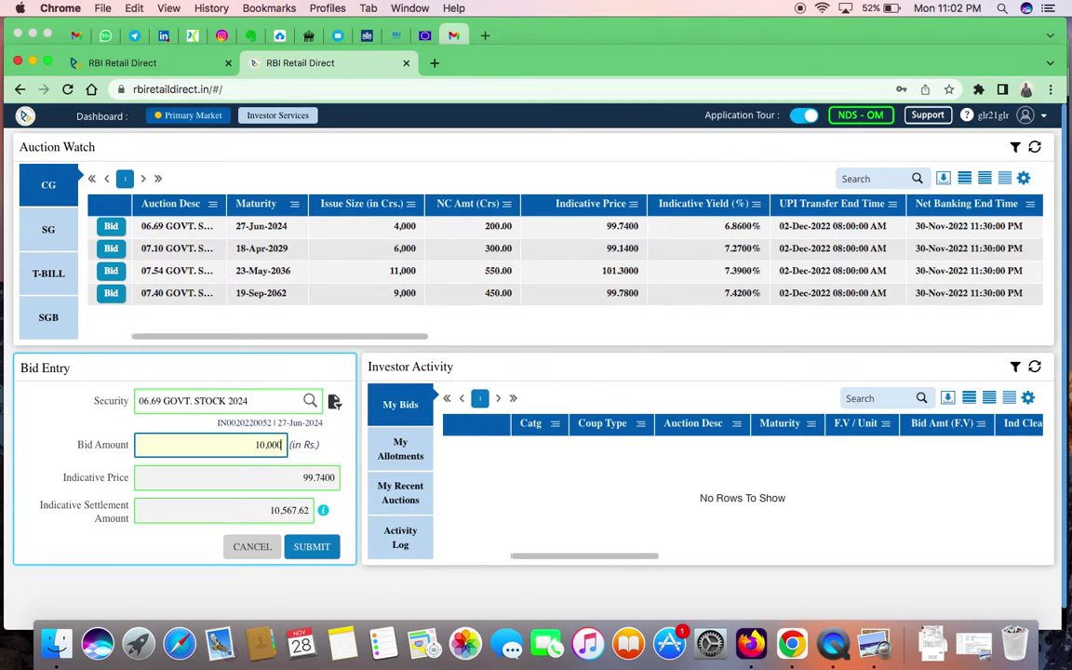
pyautogui.scroll(-1, 288, 472)
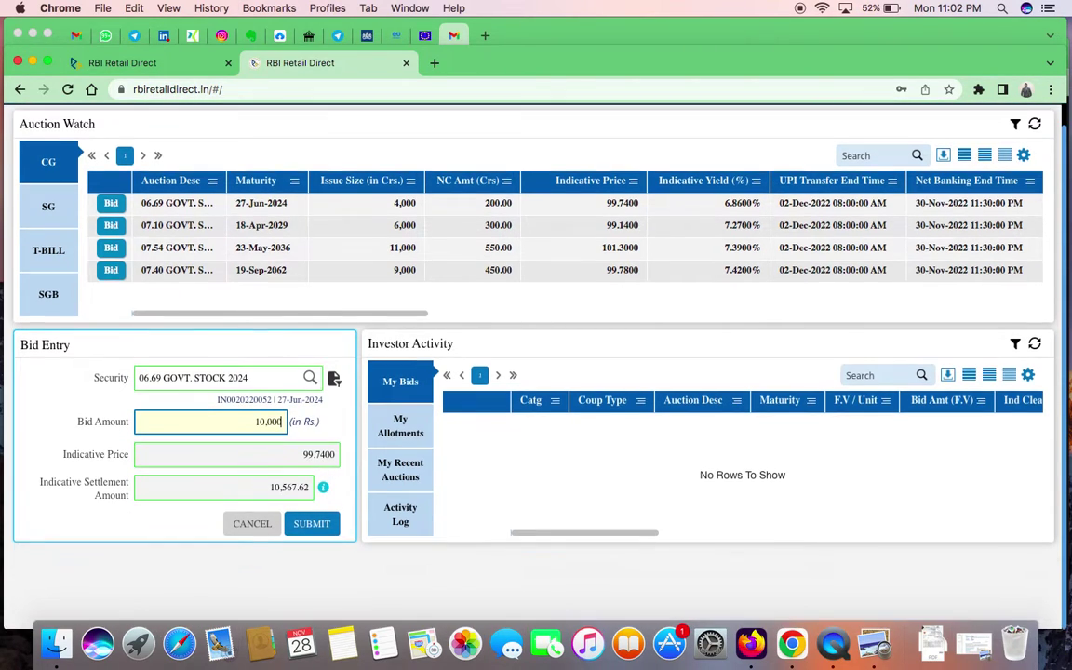
pyautogui.rightClick(290, 473)
pyautogui.click(325, 351)
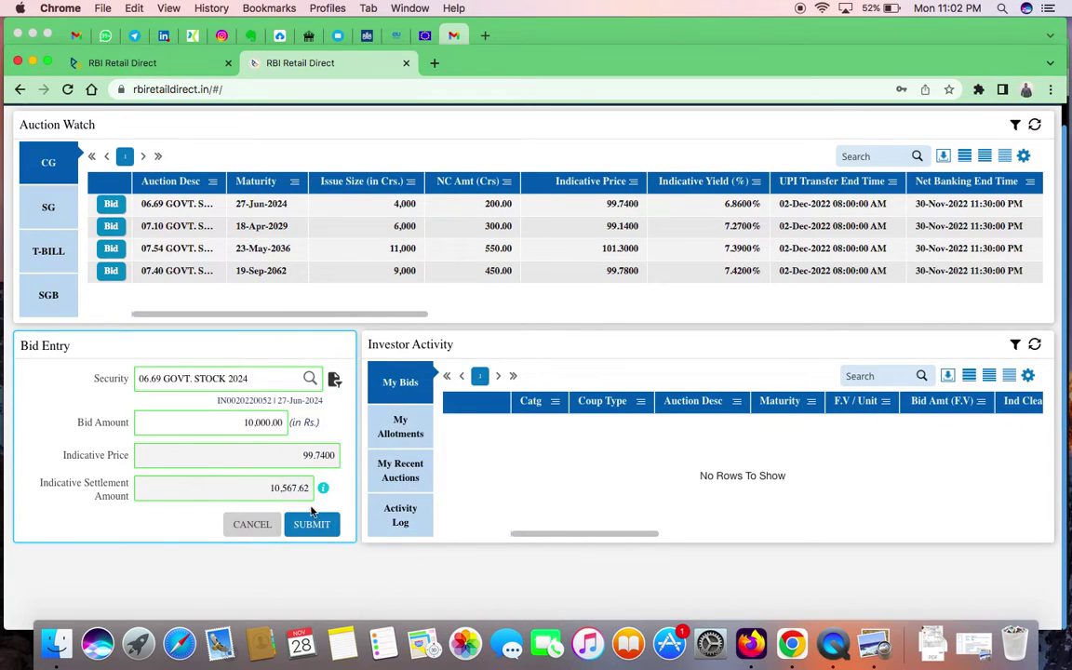
pyautogui.click(312, 525)
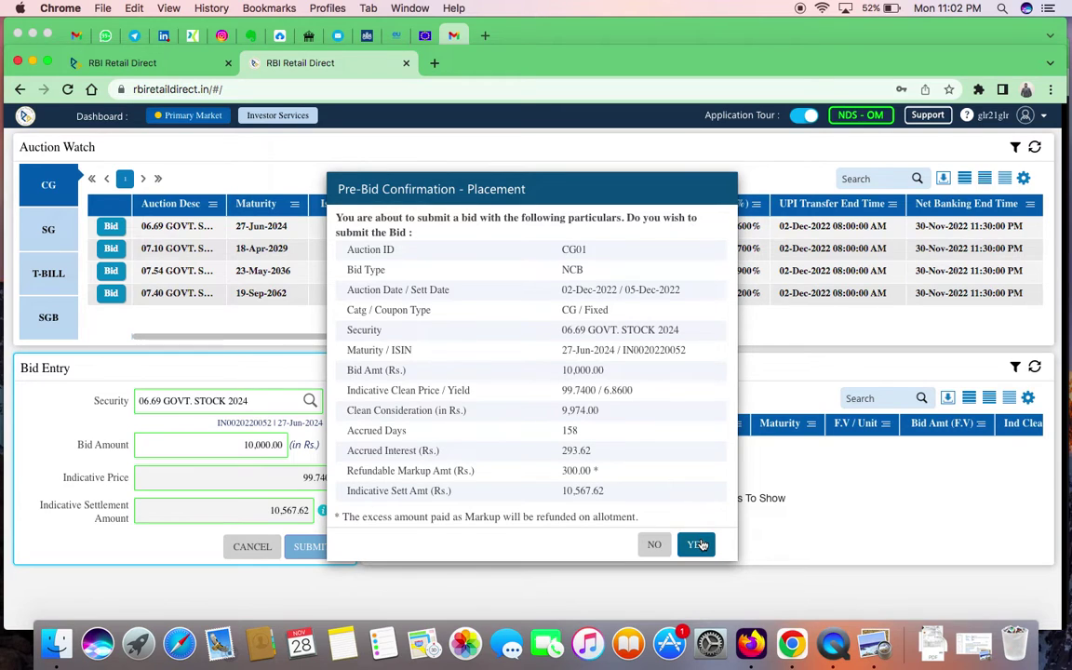
# Confirm the 10,000 bid and proceed to pay for it now
pyautogui.click(701, 545)
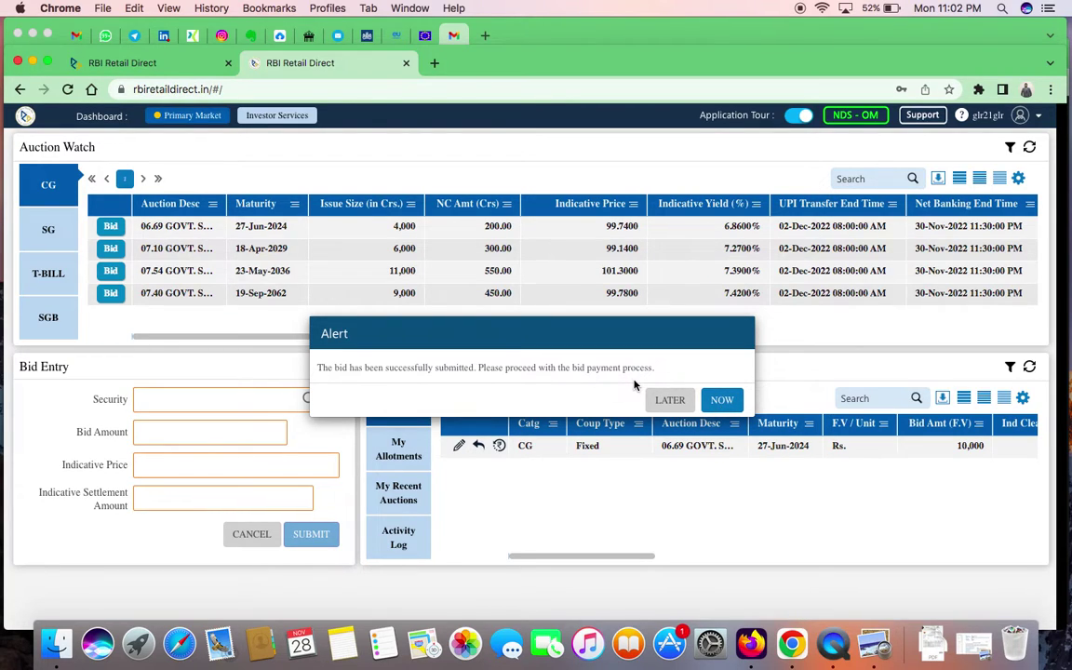
pyautogui.click(719, 401)
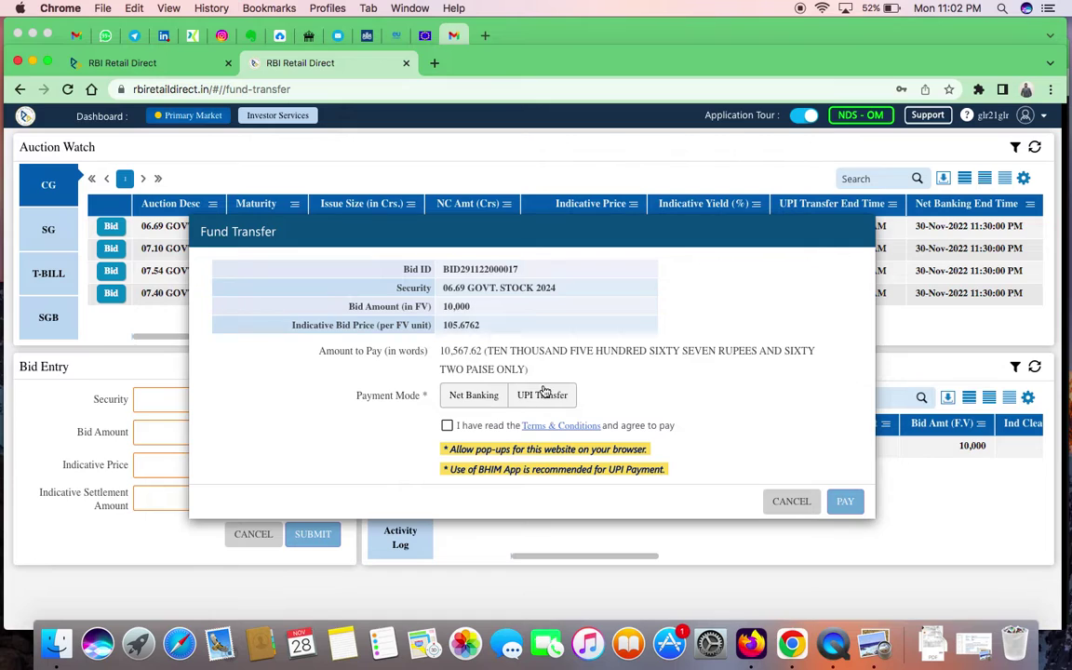
# Choose Net Banking via the HDFC BK gateway and accept the Terms & Conditions
pyautogui.click(545, 392)
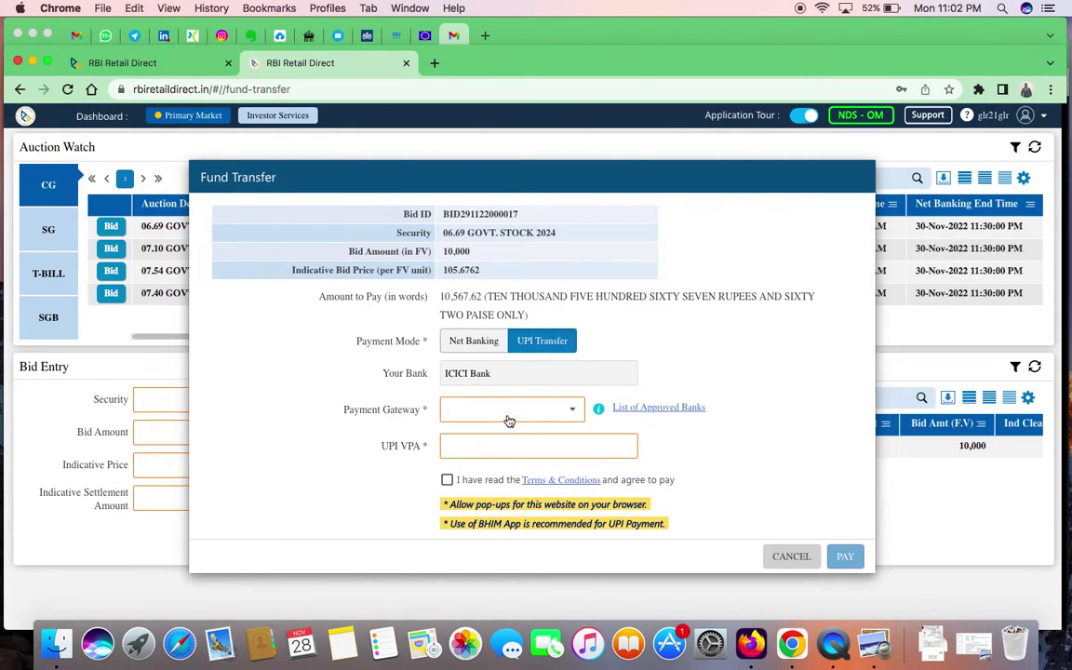
pyautogui.click(512, 406)
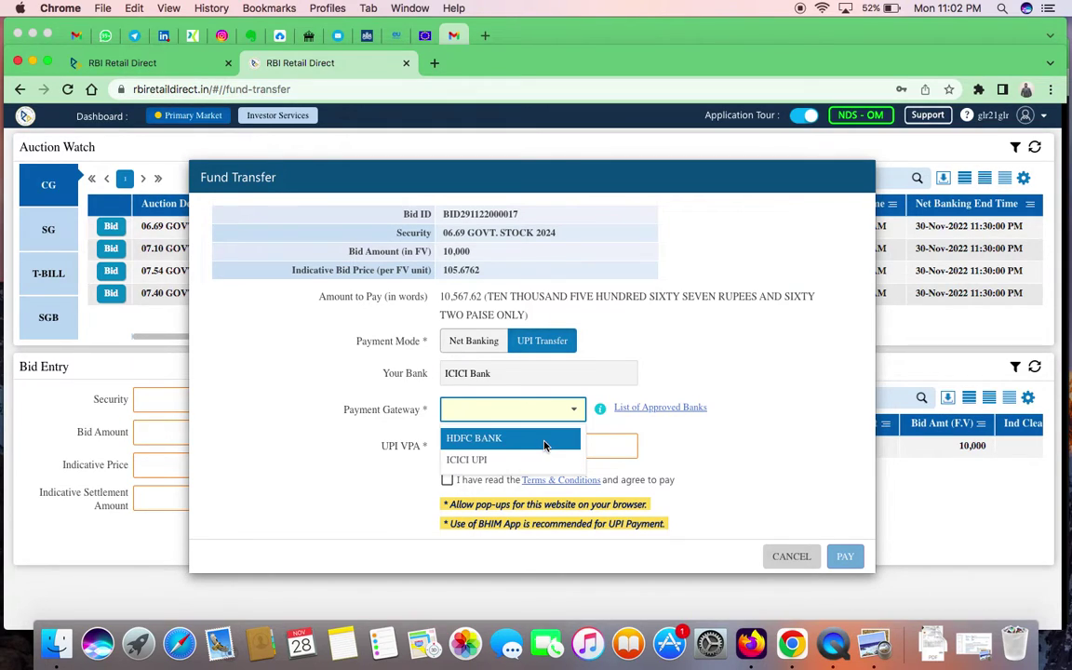
pyautogui.click(623, 446)
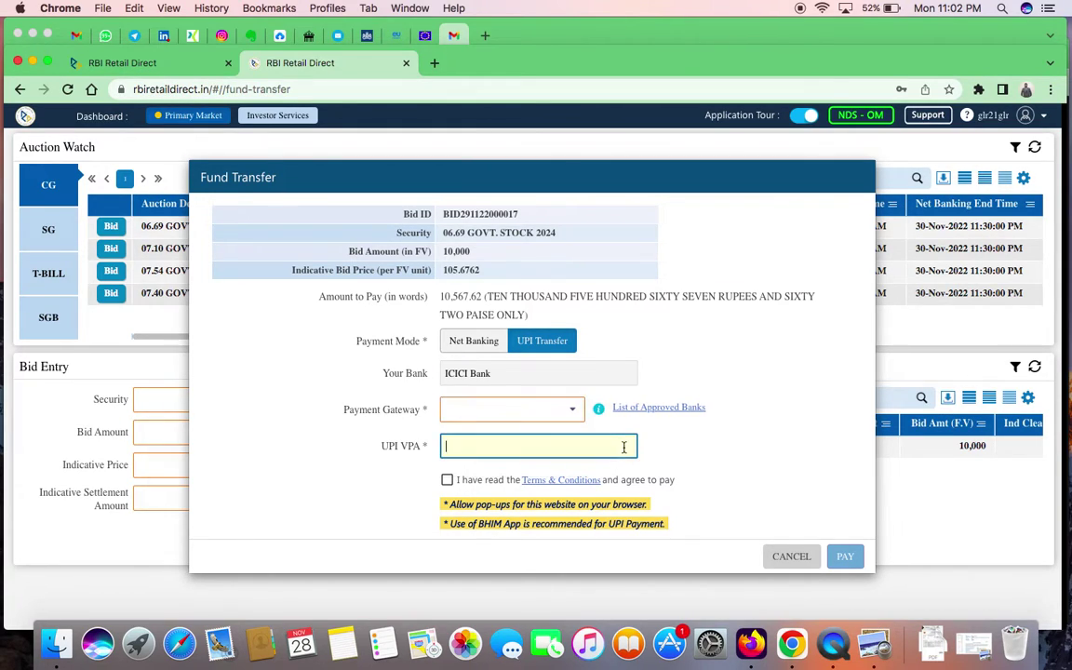
pyautogui.click(448, 479)
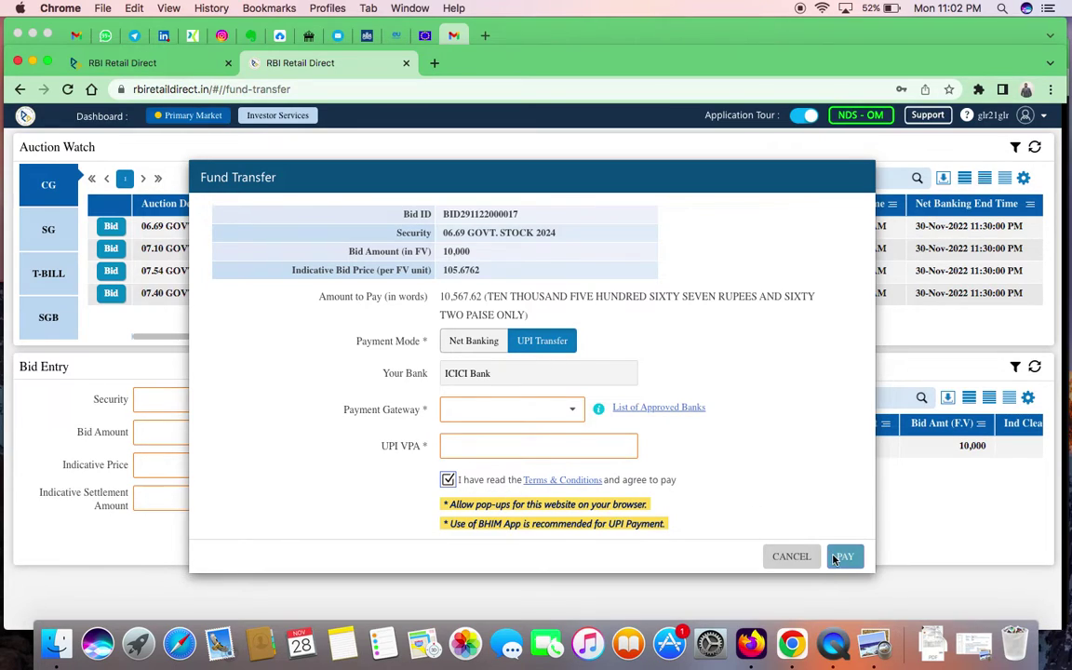
pyautogui.click(475, 341)
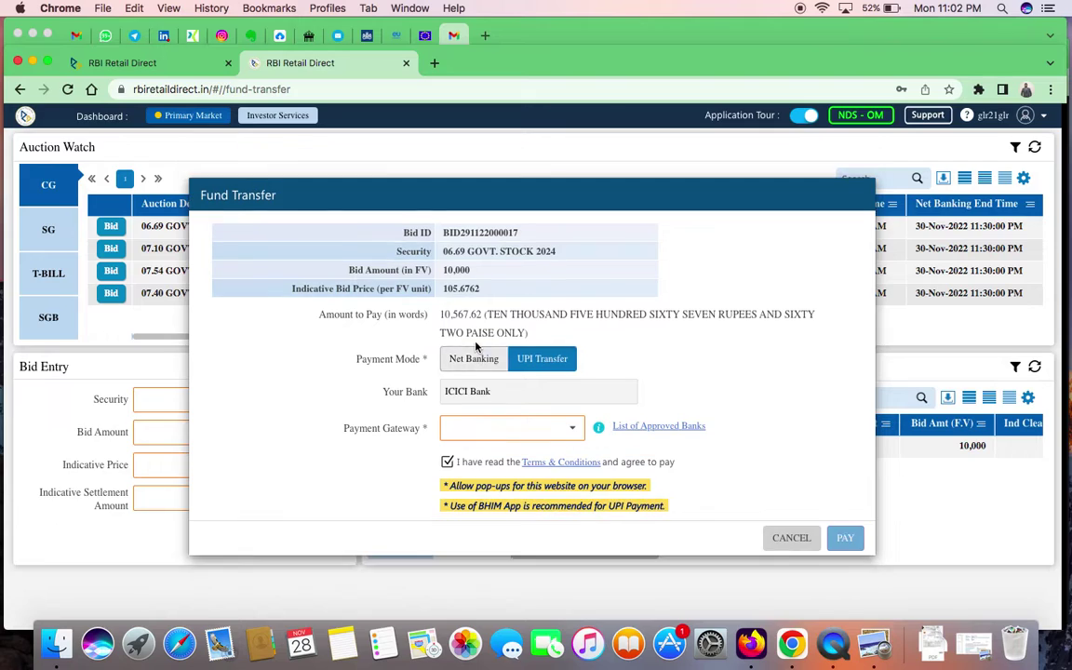
pyautogui.click(561, 431)
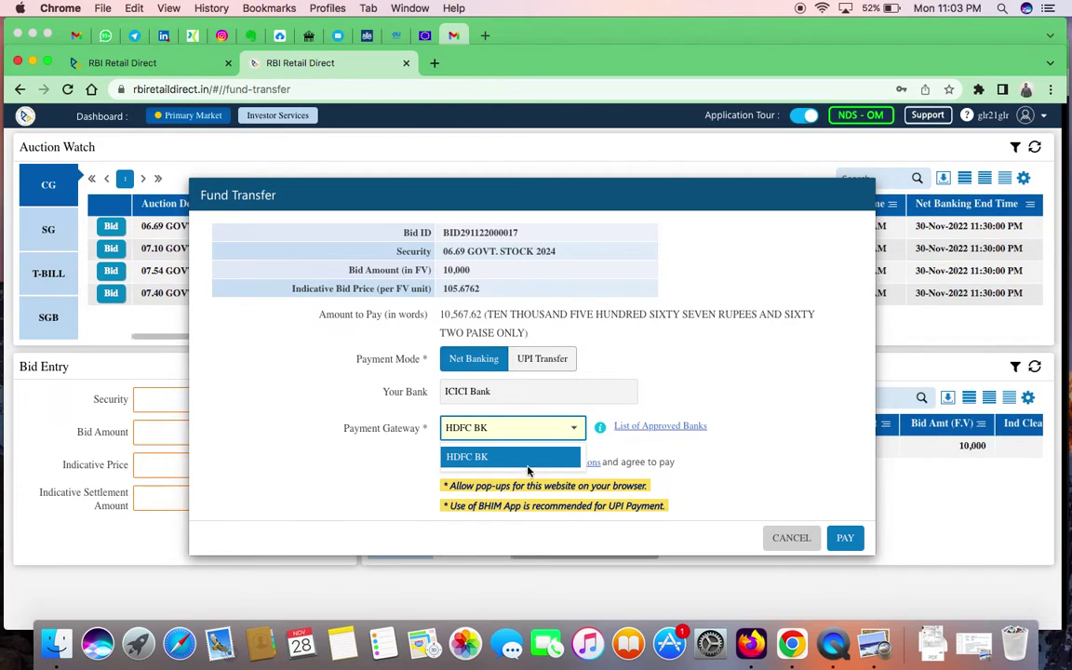
# Keep HDFC BK, check ICICI Bank is in the approved banks list, and pay
pyautogui.click(610, 439)
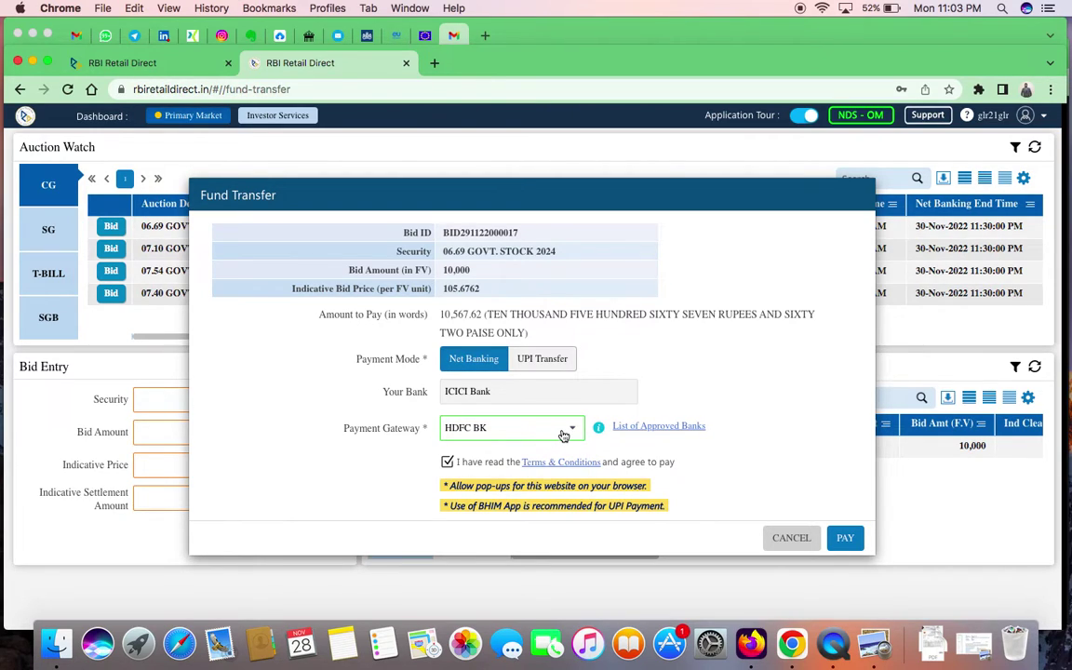
pyautogui.click(660, 434)
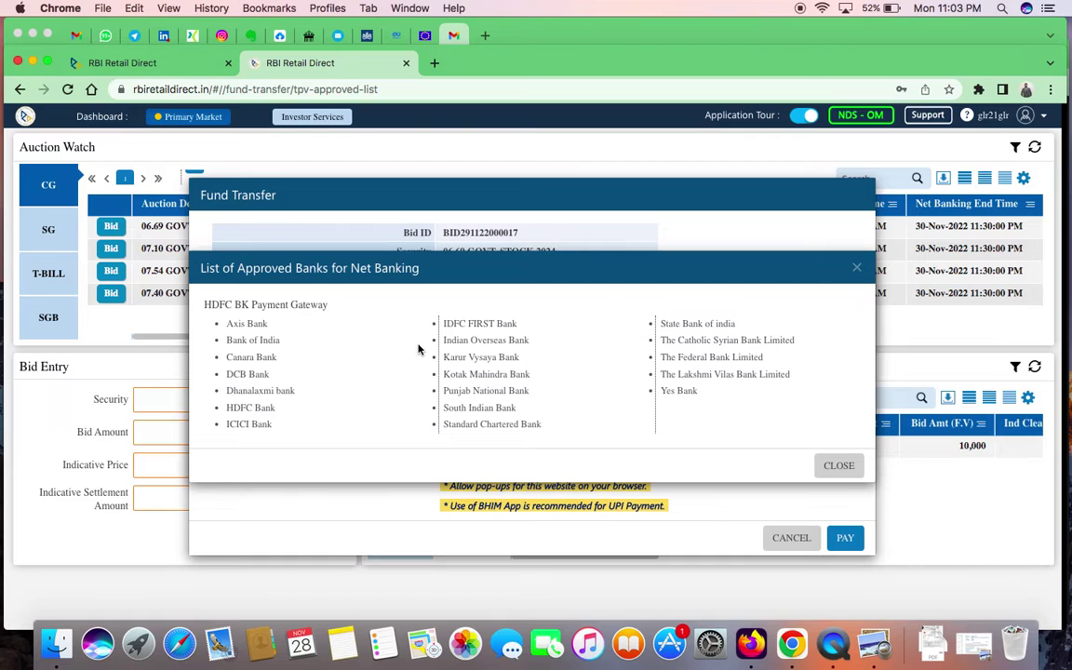
pyautogui.click(840, 470)
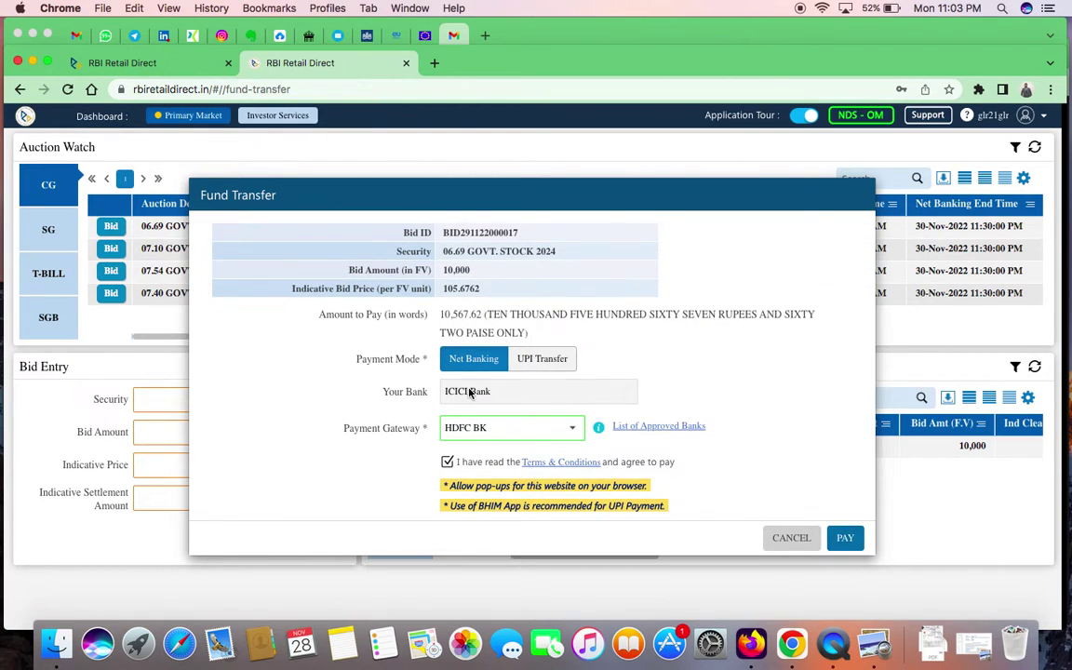
pyautogui.click(849, 541)
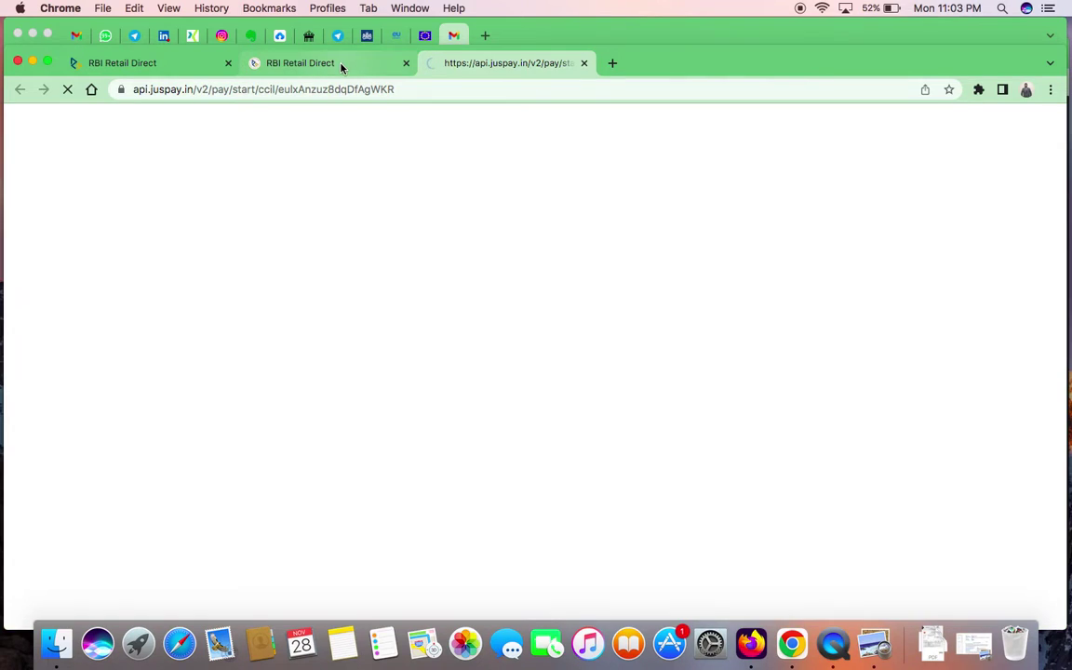
# Bring up the ICICI Bank payment login form on the shopping.icicibank.com tab
pyautogui.click(341, 63)
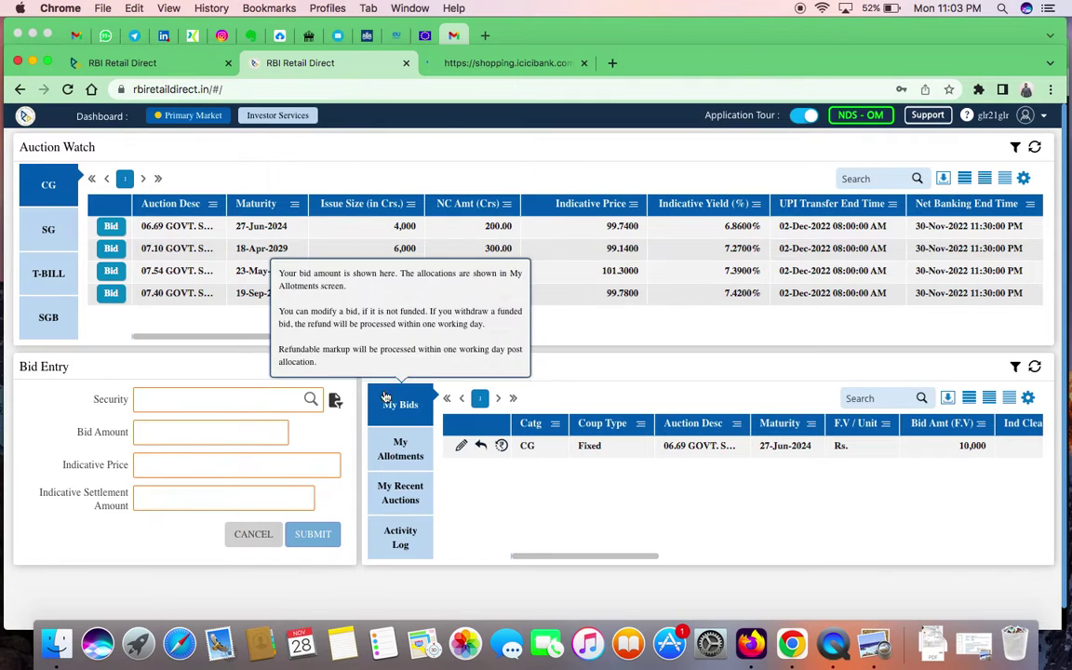
pyautogui.click(487, 63)
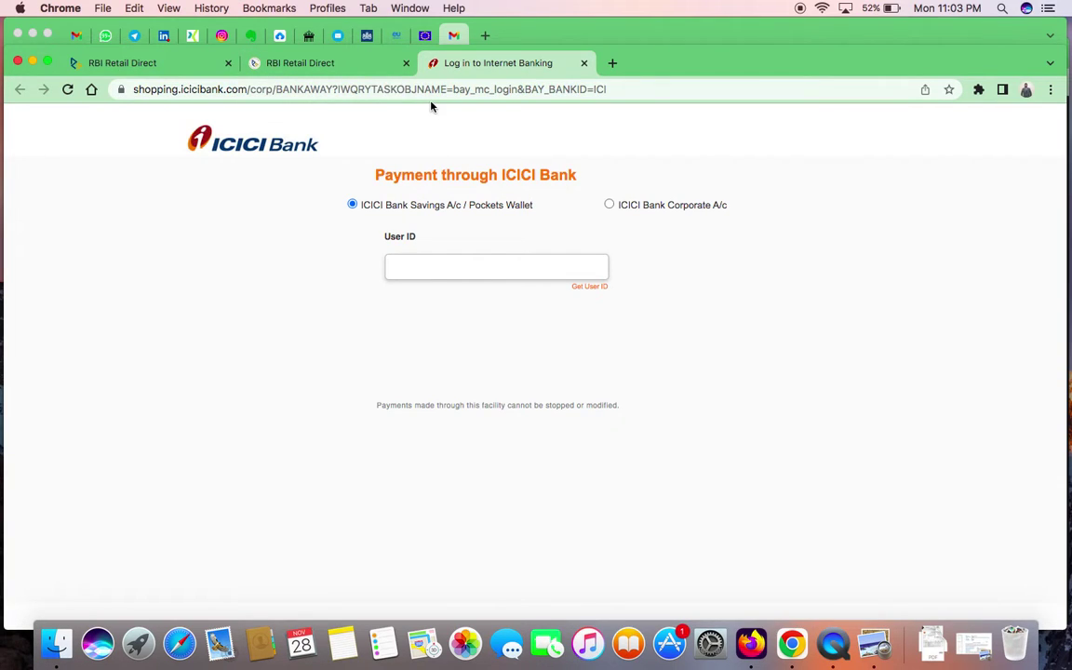
pyautogui.click(484, 267)
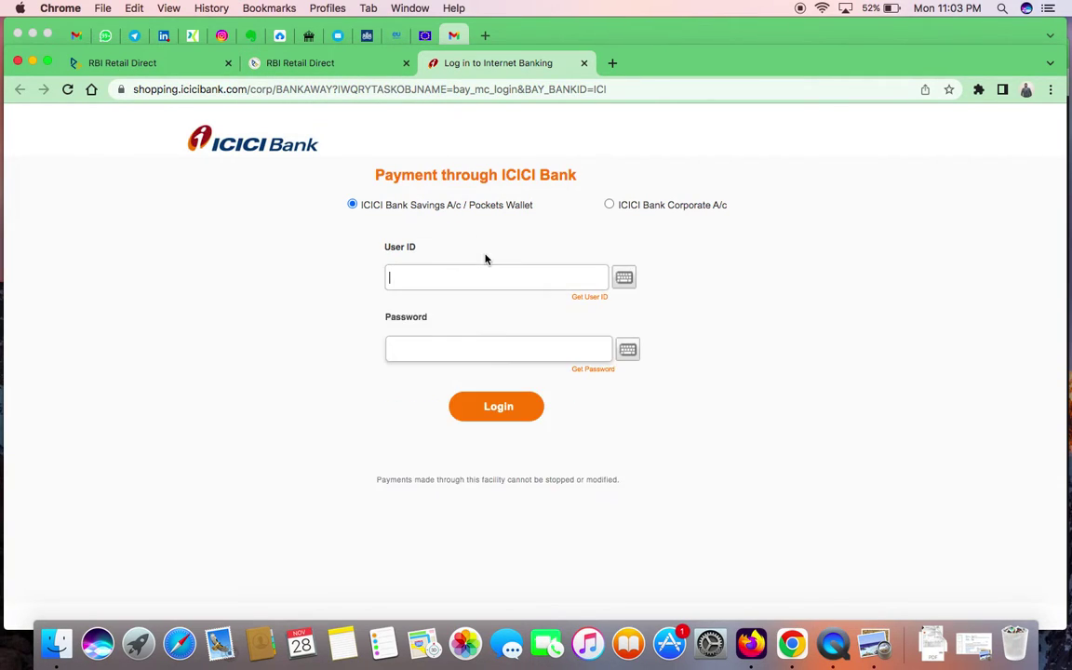